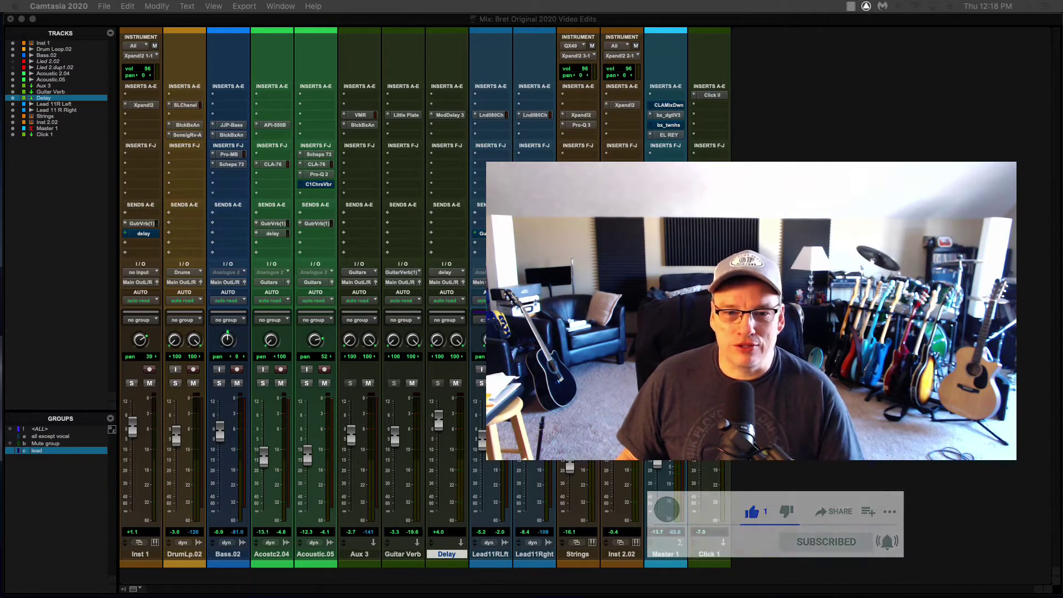
# - Select the mono source tracks Inst 1, Bass.02, Acoustic 2.04, Acoustic.05, Lead 11R Left and Lead 11 R Right together
pyautogui.click(314, 554)
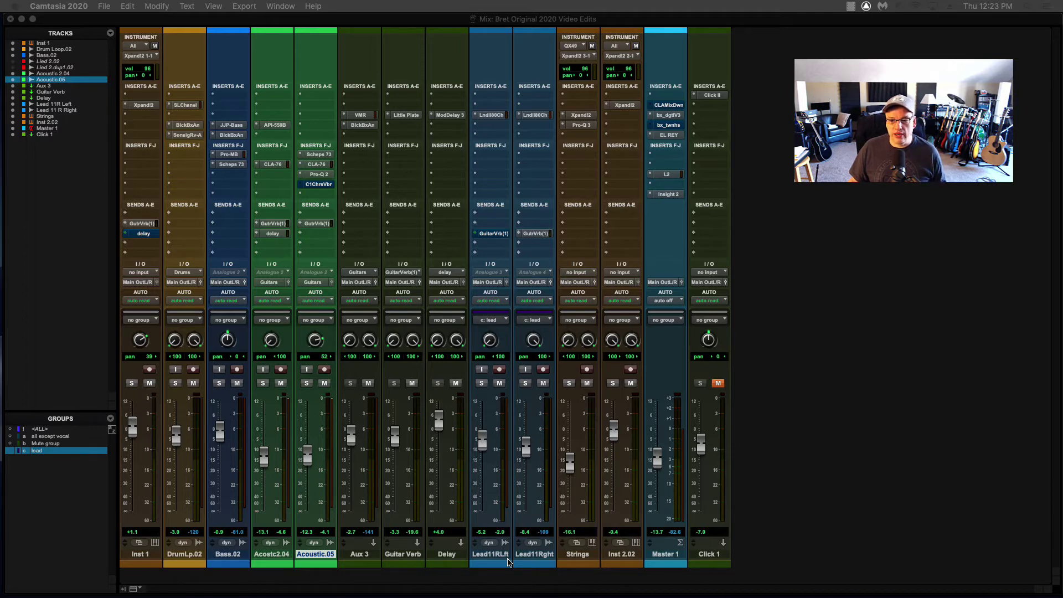
pyautogui.click(142, 555)
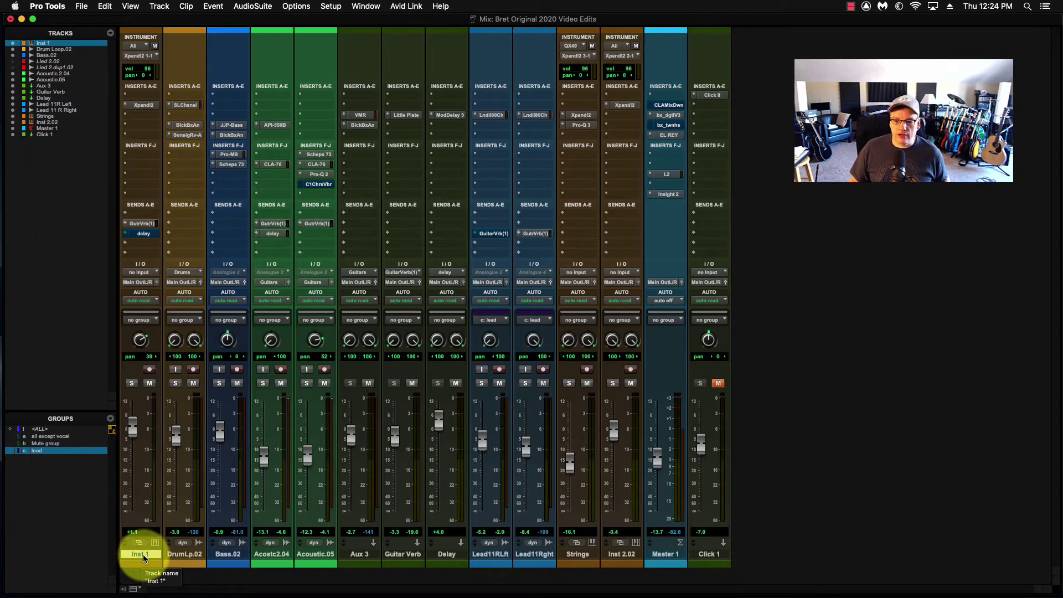
pyautogui.keyDown('super'); pyautogui.click(233, 554); pyautogui.keyUp('super')
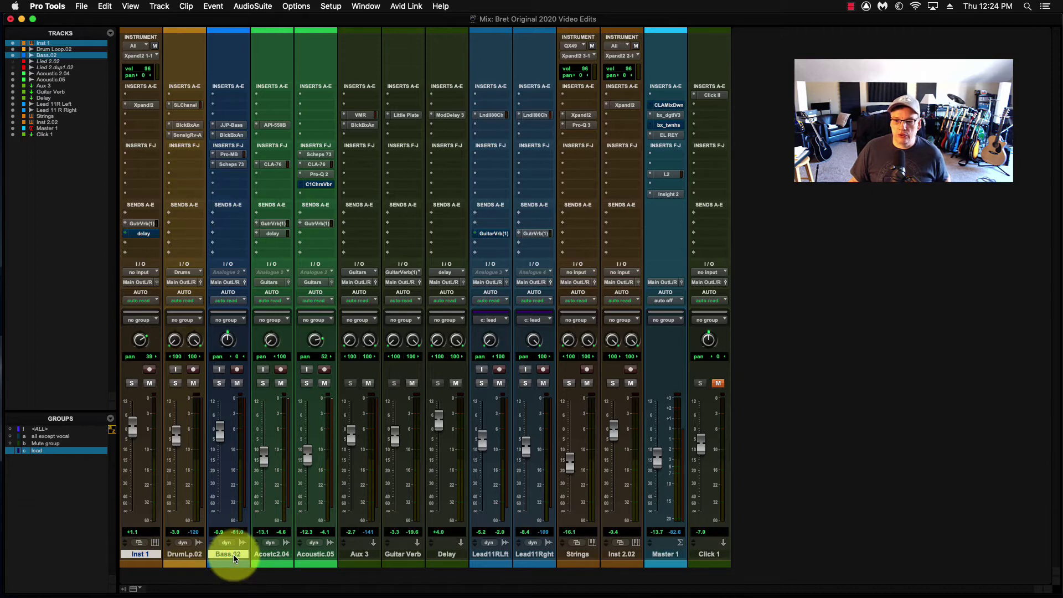
pyautogui.keyDown('super'); pyautogui.click(270, 556); pyautogui.keyUp('super')
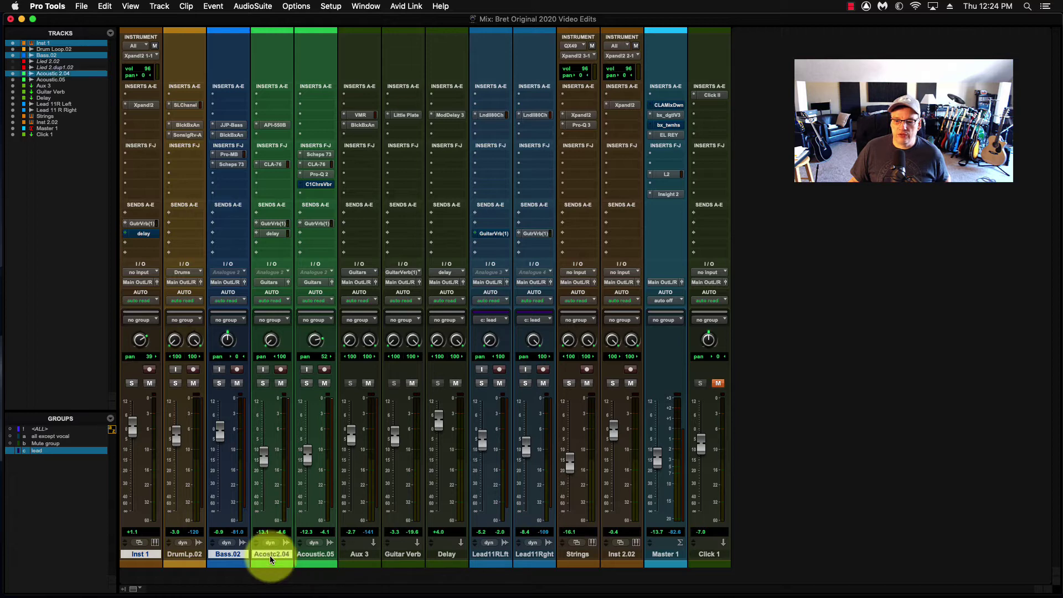
pyautogui.keyDown('super'); pyautogui.click(309, 556); pyautogui.keyUp('super')
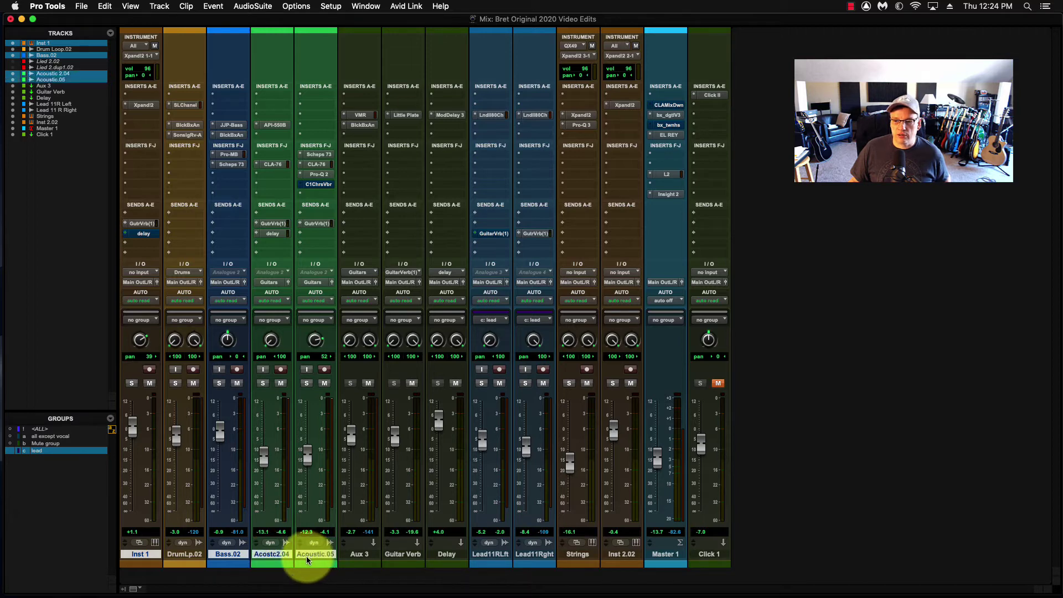
pyautogui.keyDown('super'); pyautogui.click(493, 556); pyautogui.keyUp('super')
pyautogui.keyDown('super'); pyautogui.click(530, 555); pyautogui.keyUp('super')
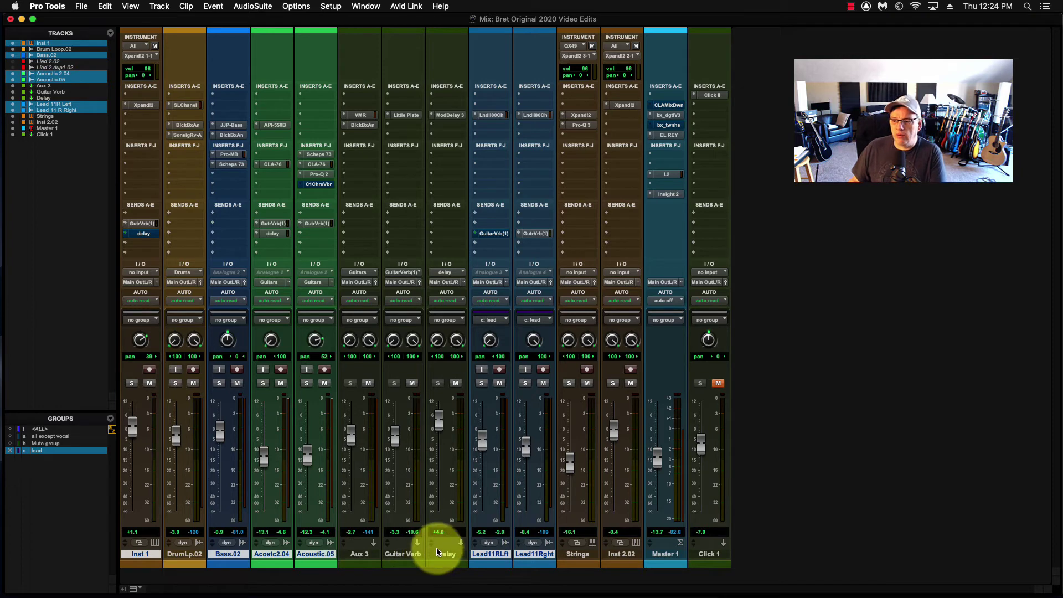
# - Bounce the selected mono source tracks with the file format set to Mono (summed)
pyautogui.rightClick(490, 555)
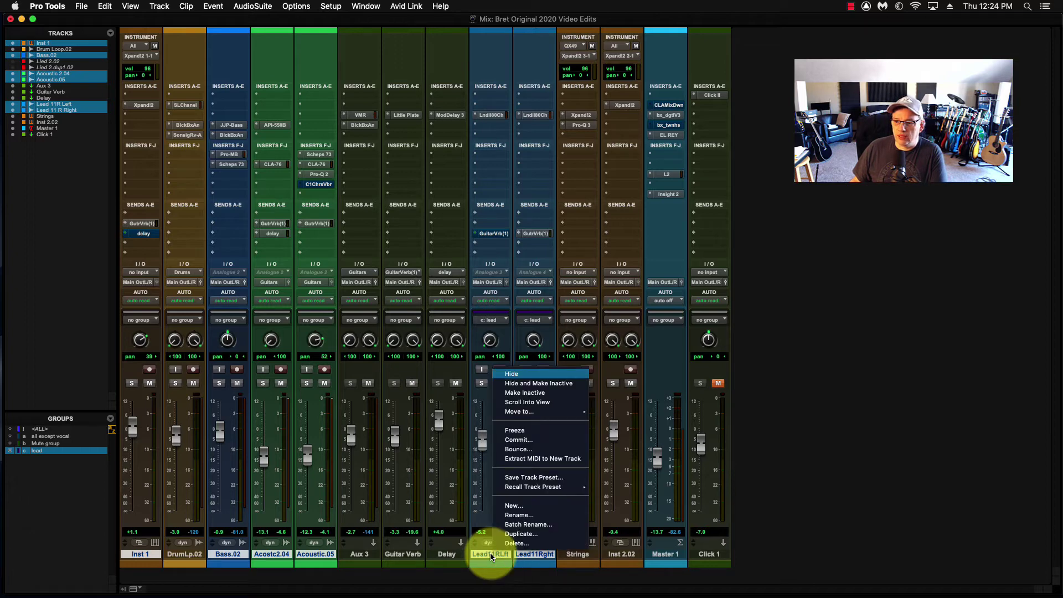
pyautogui.click(520, 440)
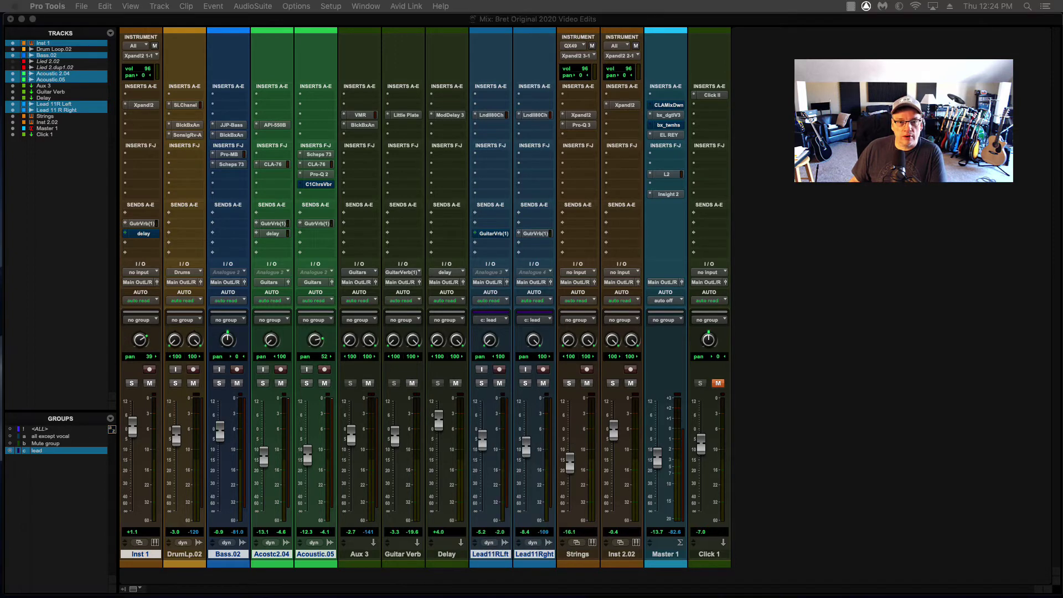
pyautogui.moveTo(309, 95); pyautogui.dragTo(285, 90)
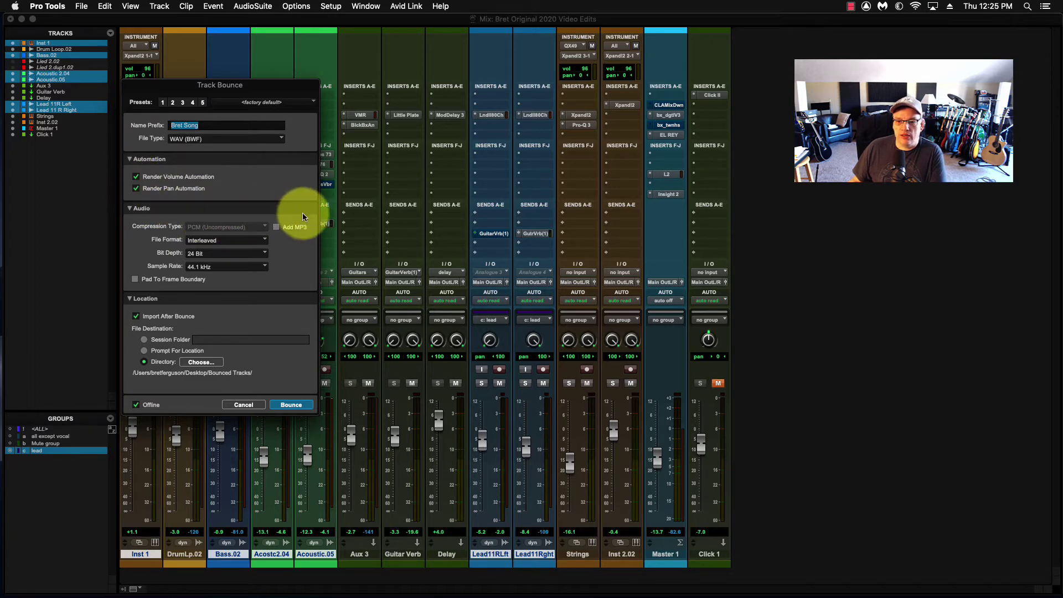
pyautogui.click(264, 240)
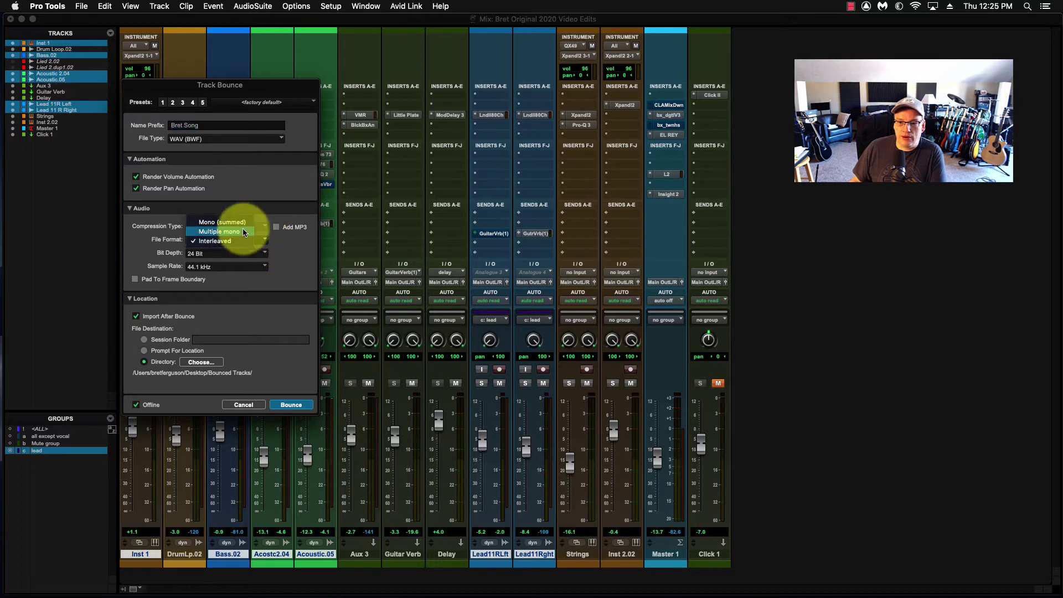
pyautogui.click(240, 224)
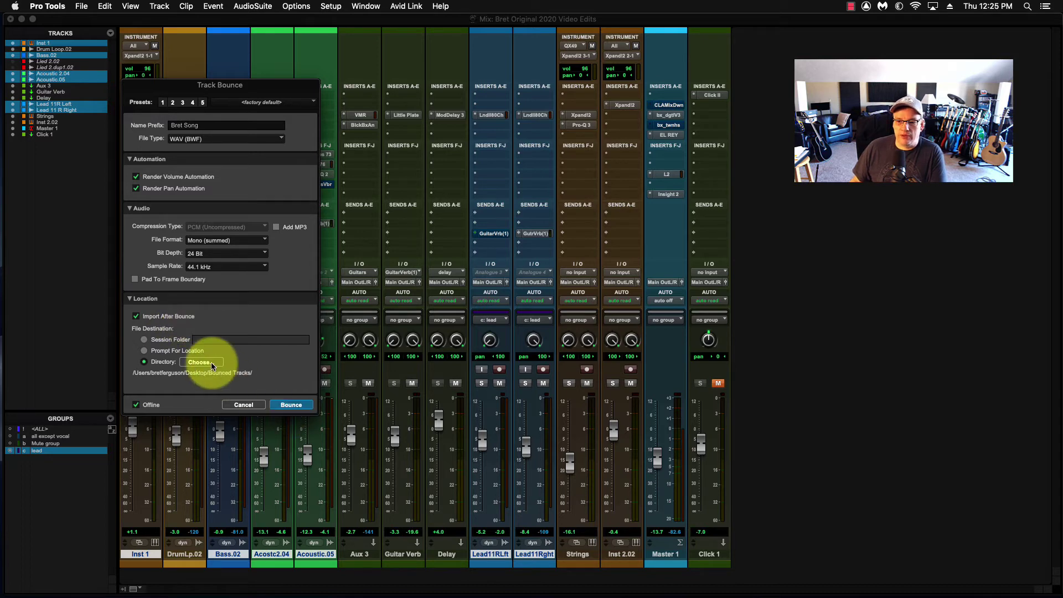
pyautogui.click(291, 406)
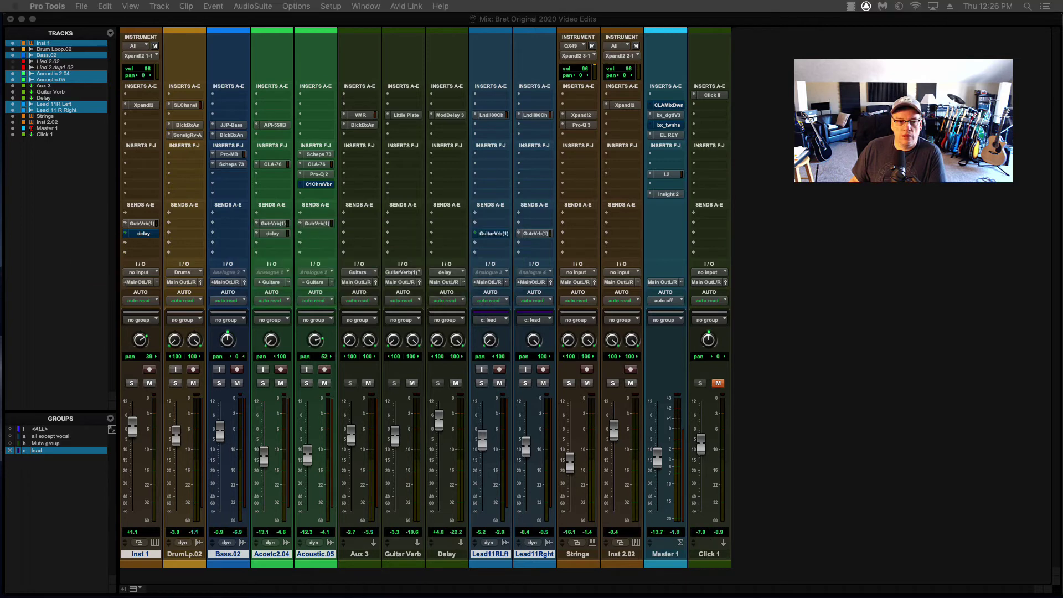
# - Import the mono bounces to new tracks at Session Start and move those tracks after the Click 1 track
pyautogui.moveTo(482, 213); pyautogui.dragTo(333, 198)
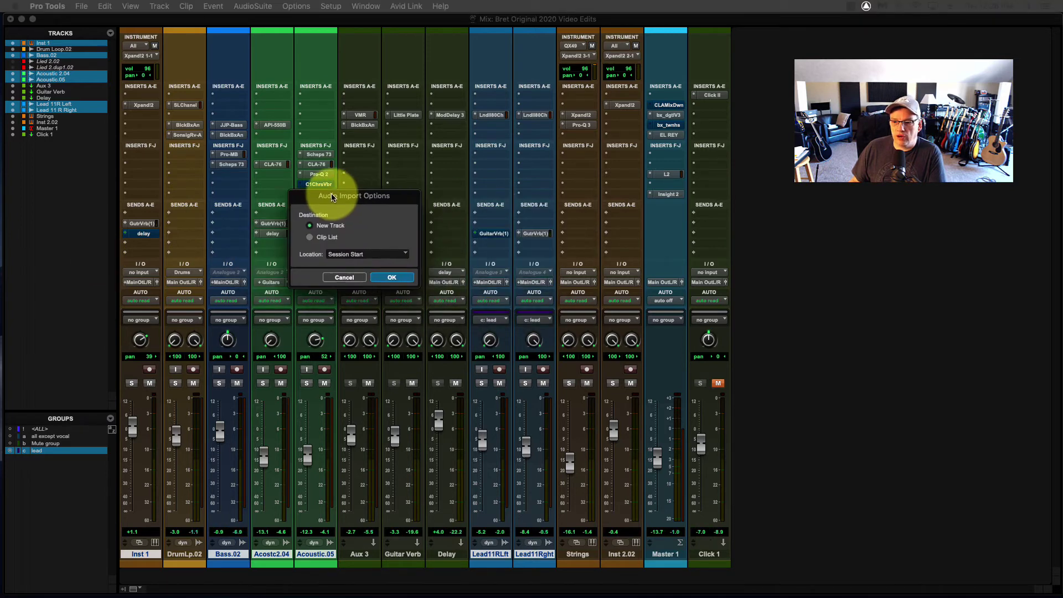
pyautogui.click(390, 278)
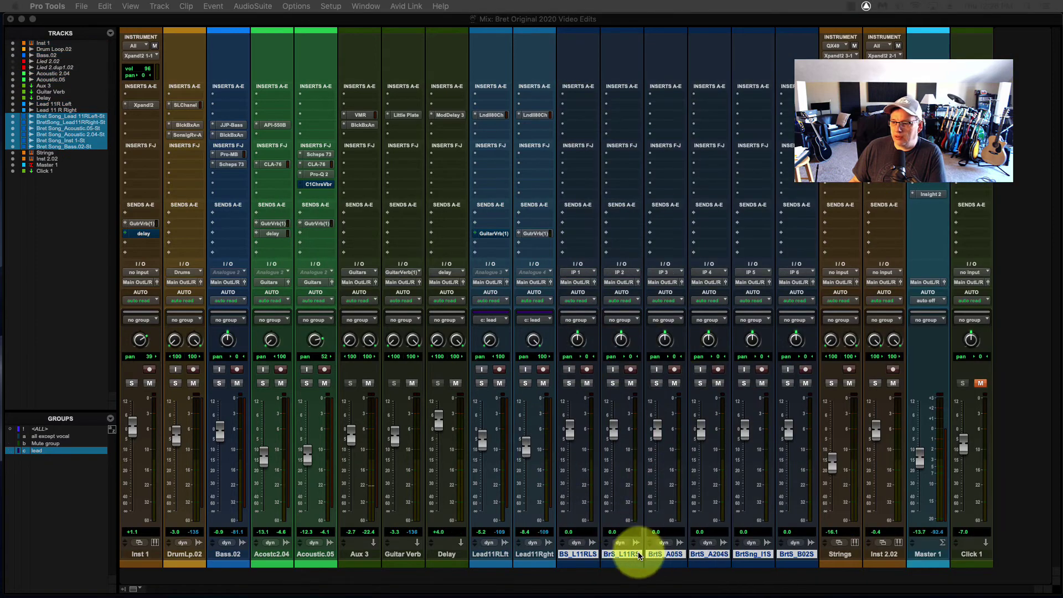
pyautogui.moveTo(798, 555); pyautogui.dragTo(935, 548)
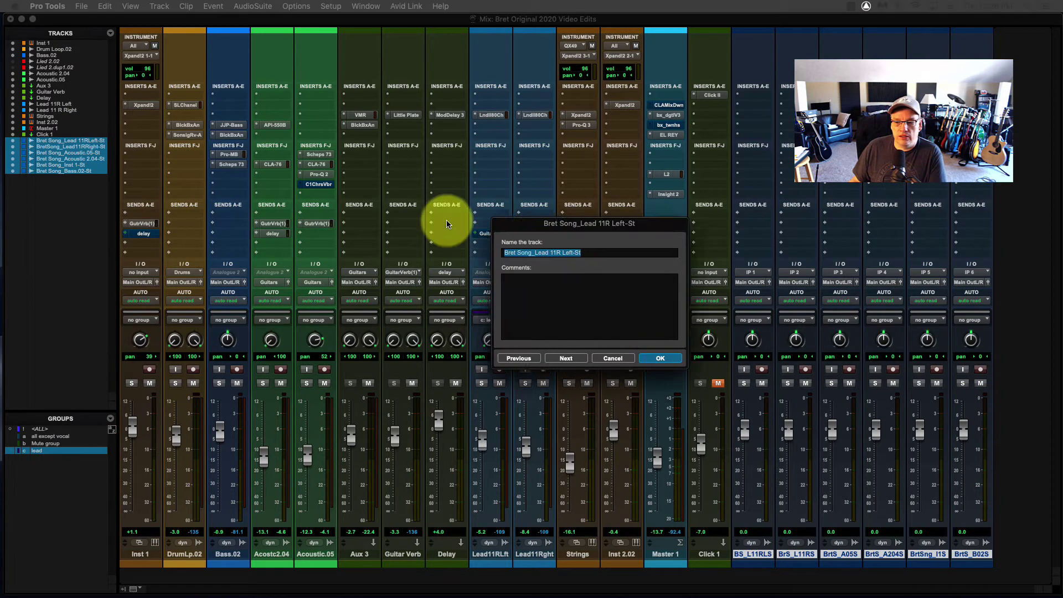
# - Review the names of the imported mono tracks one after another in the track naming dialog
pyautogui.moveTo(618, 239); pyautogui.dragTo(553, 202)
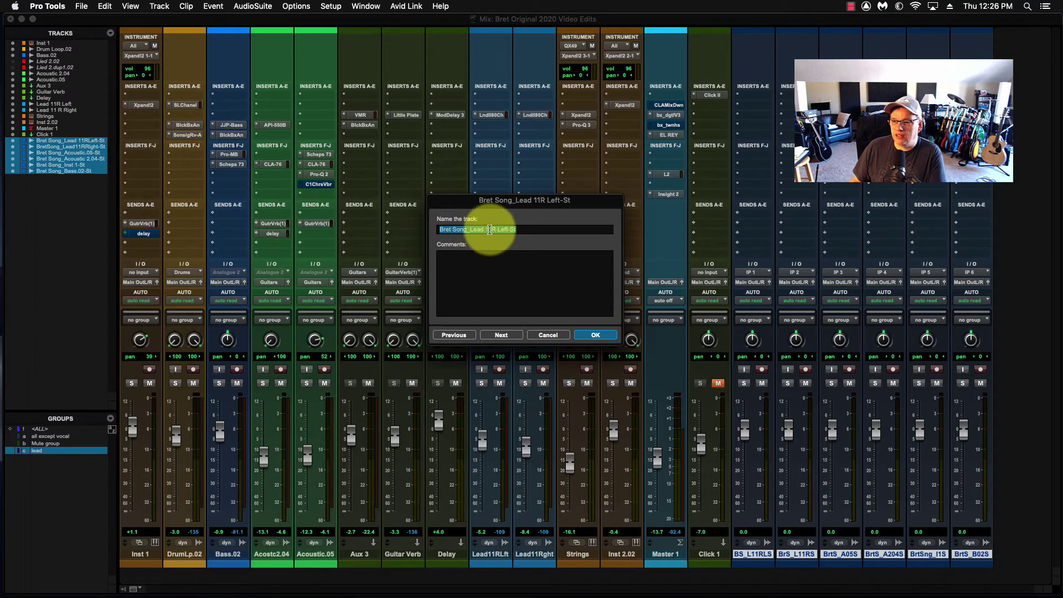
pyautogui.click(501, 335)
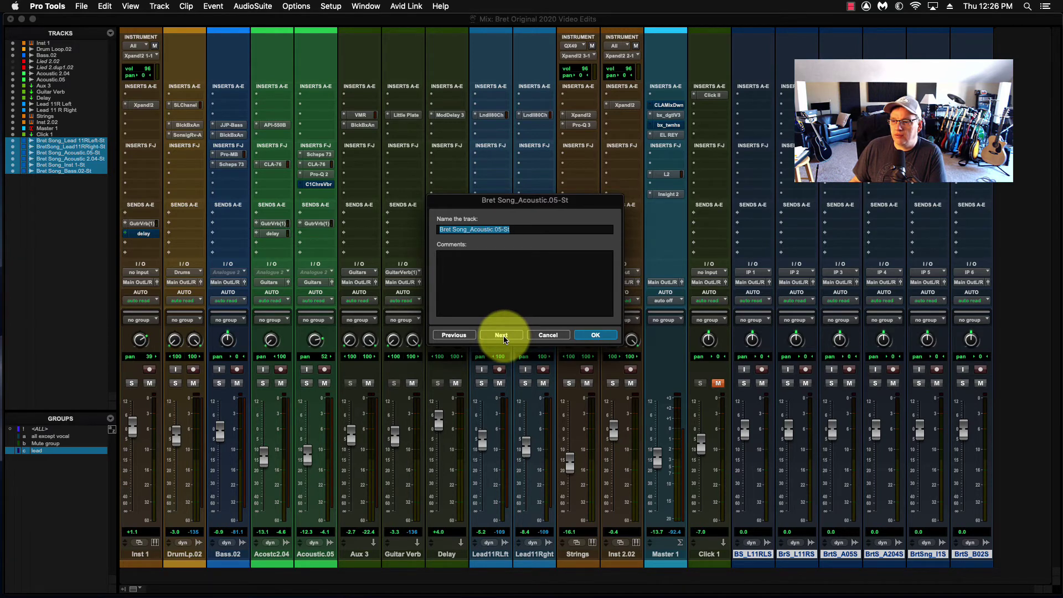
pyautogui.click(501, 335)
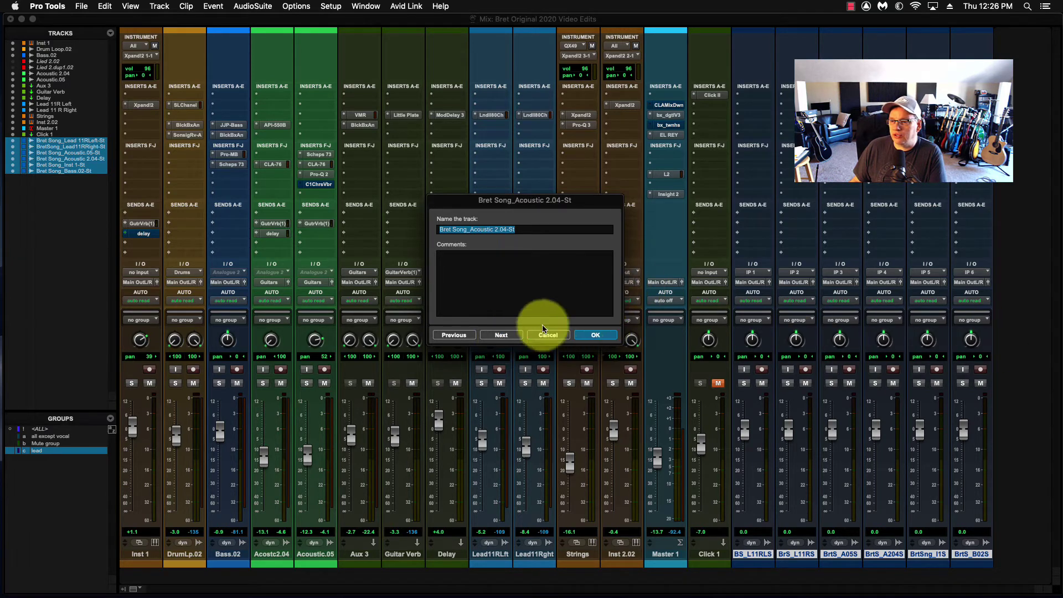
pyautogui.click(596, 334)
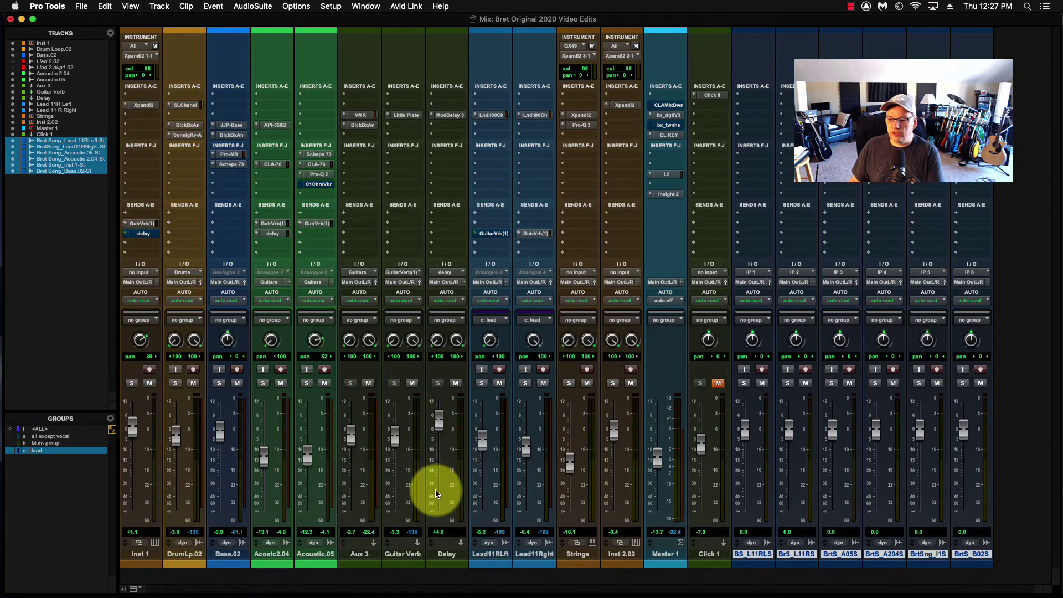
# - Select the stereo tracks Drum Loop.02, Guitar Verb, Delay and Strings together
pyautogui.click(182, 555)
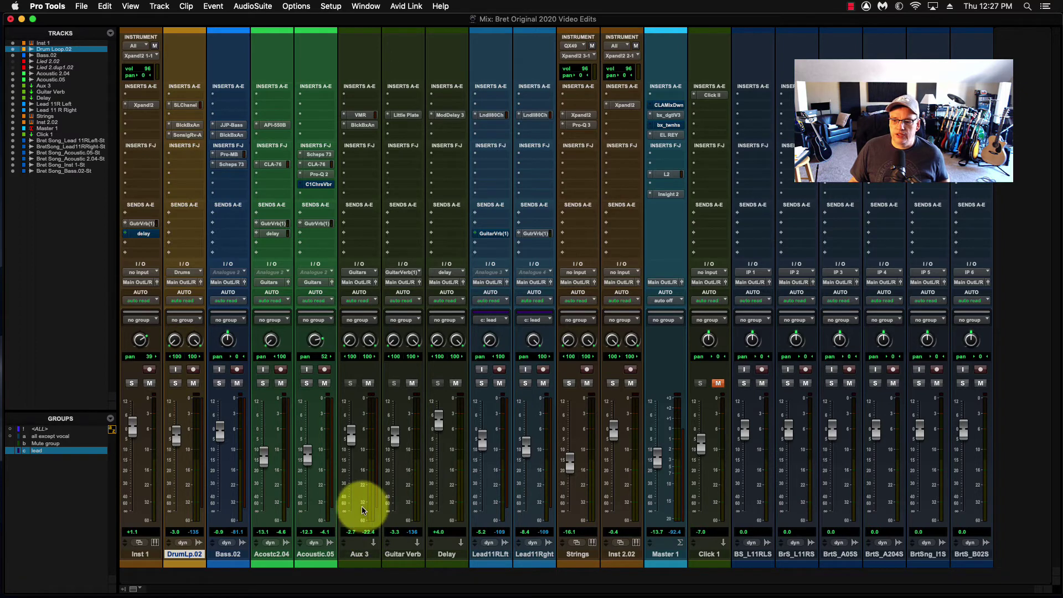
pyautogui.click(406, 555)
pyautogui.keyDown('shift'); pyautogui.click(457, 555); pyautogui.keyUp('shift')
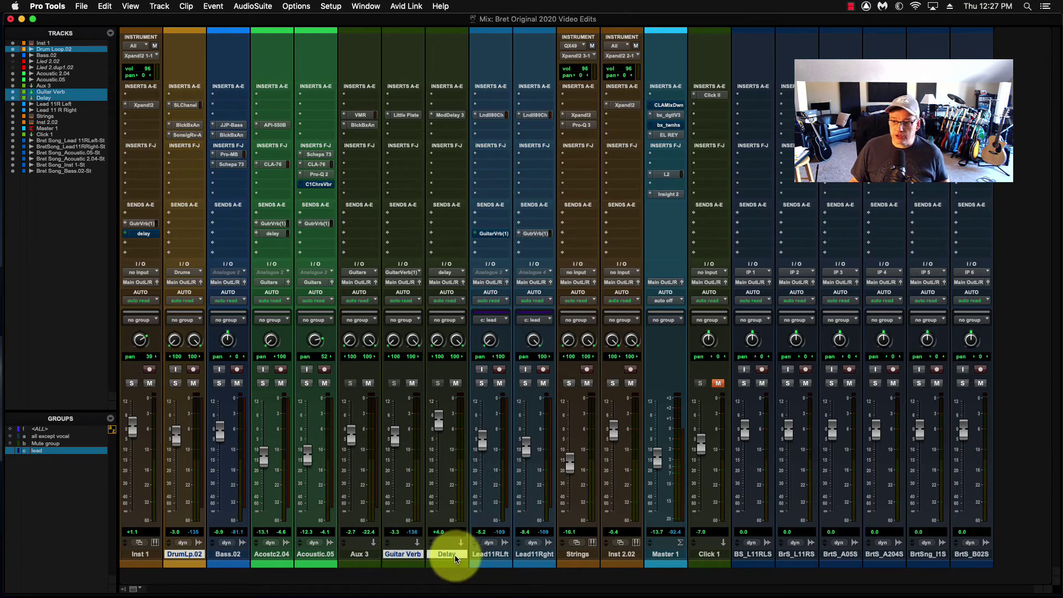
pyautogui.keyDown('super'); pyautogui.click(582, 556); pyautogui.keyUp('super')
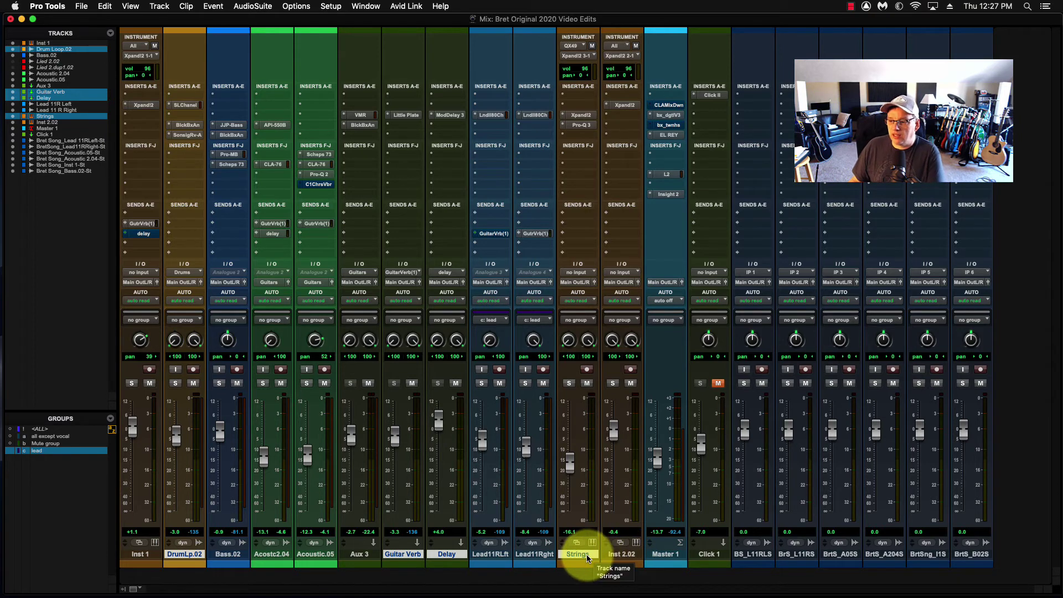
# - Bounce the selected stereo tracks with the file format set to Interleaved
pyautogui.rightClick(572, 557)
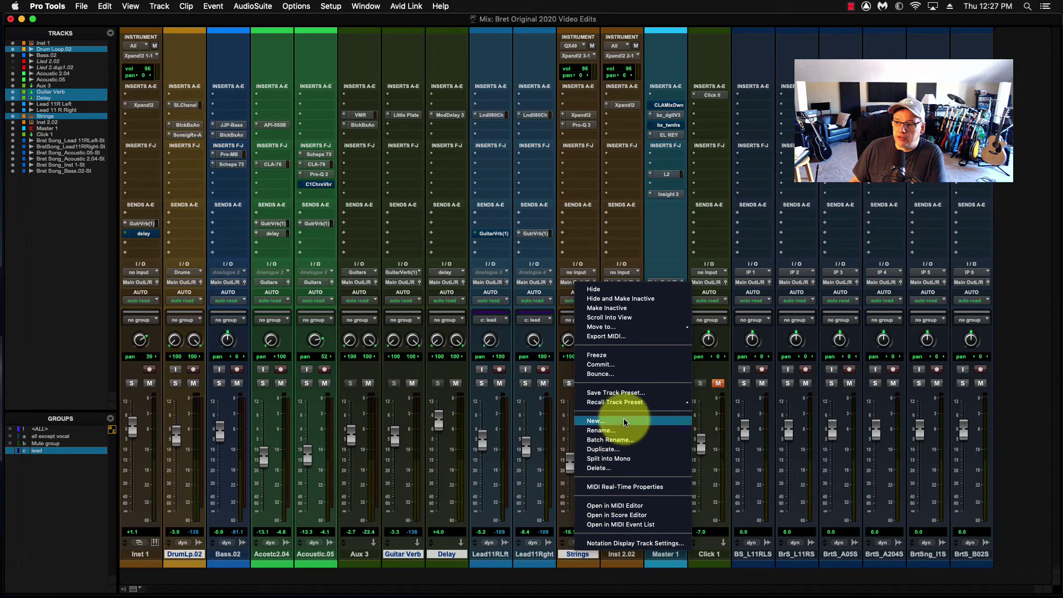
pyautogui.click(602, 376)
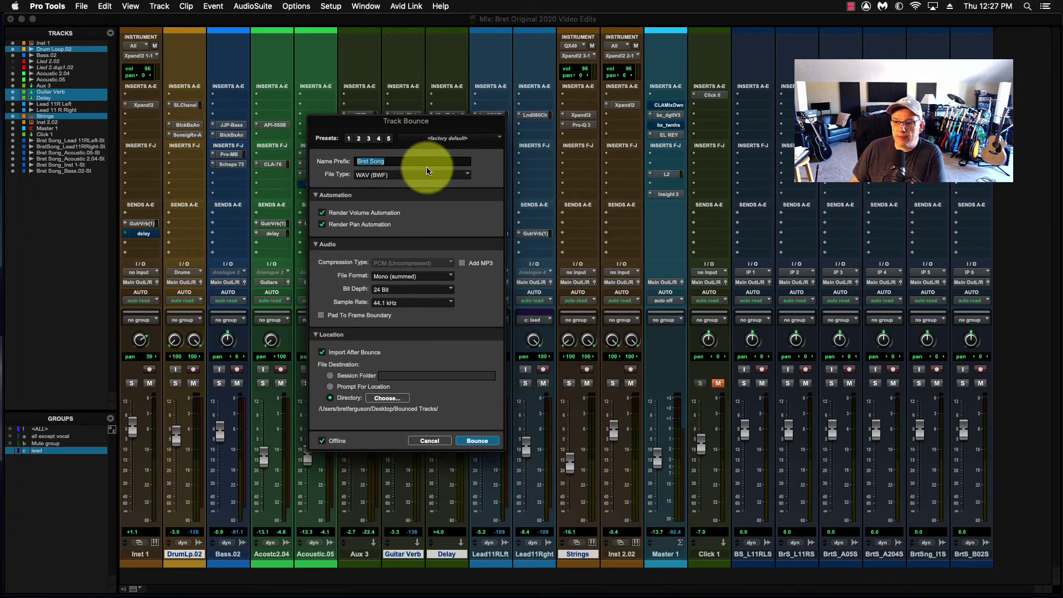
pyautogui.click(451, 276)
pyautogui.click(420, 297)
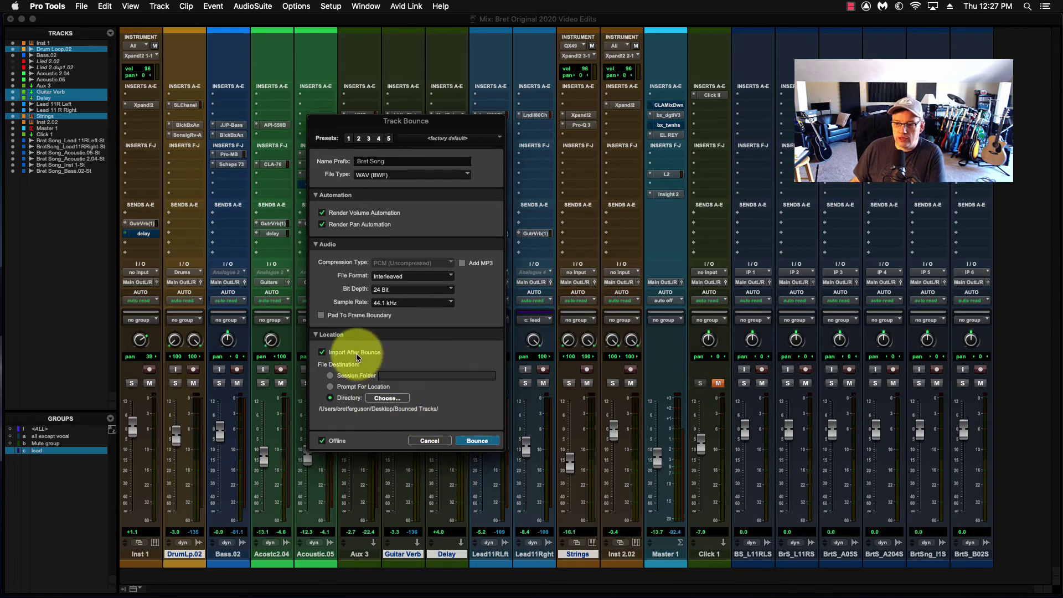
pyautogui.click(480, 442)
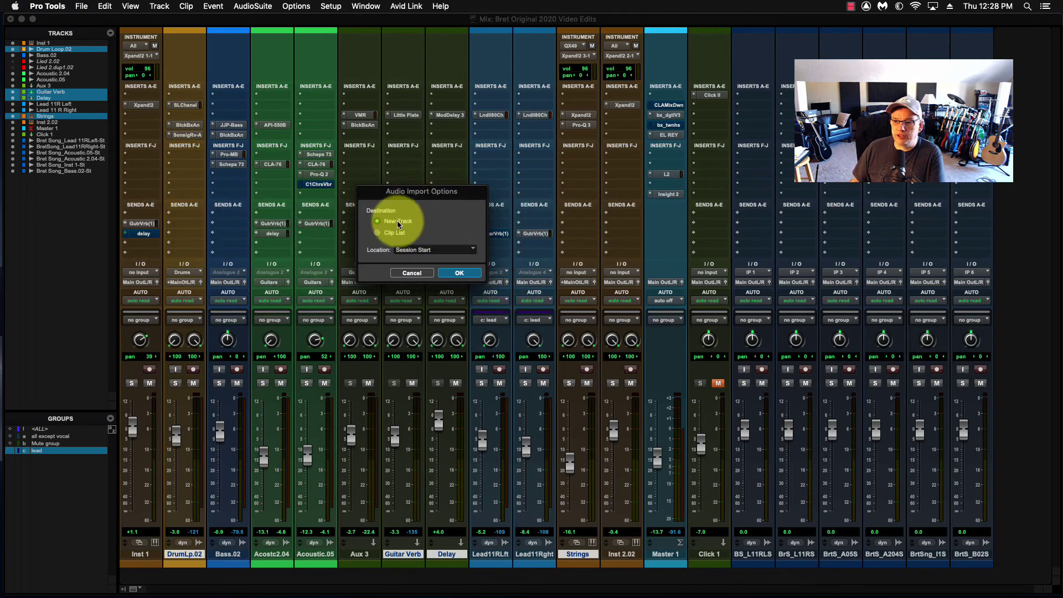
# - Import the stereo bounces to new tracks at Session Start and move them between Click 1 and the mono bounces
pyautogui.click(458, 273)
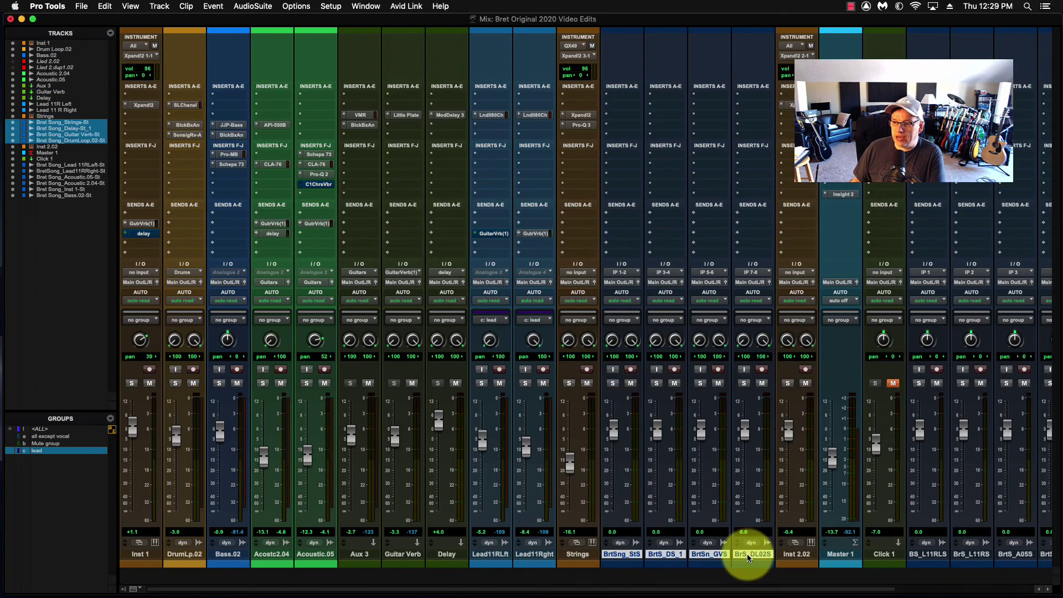
pyautogui.moveTo(747, 558); pyautogui.dragTo(888, 558)
pyautogui.hscroll(4, 885, 552)
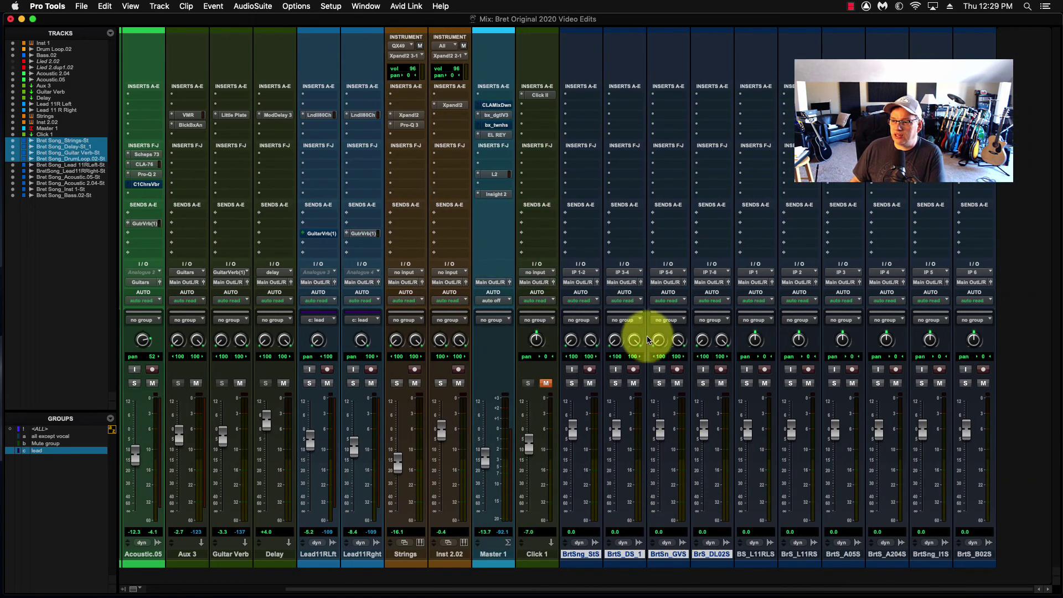
# - Show the Edit window at full size and examine the waveforms of the imported bounce tracks
pyautogui.press('super+equal')
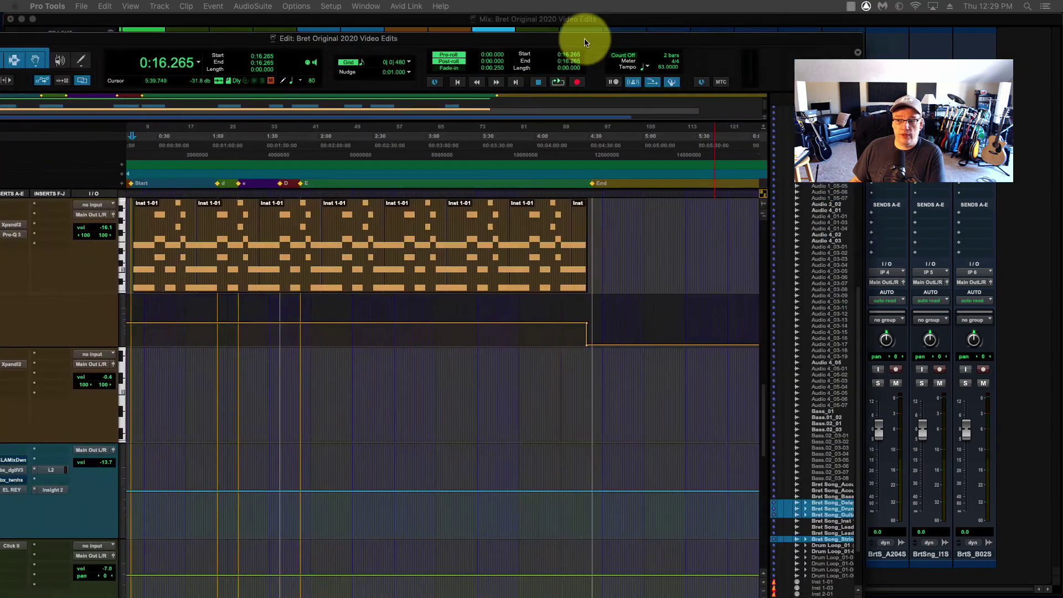
pyautogui.doubleClick(772, 23)
pyautogui.scroll(-10, 689, 334)
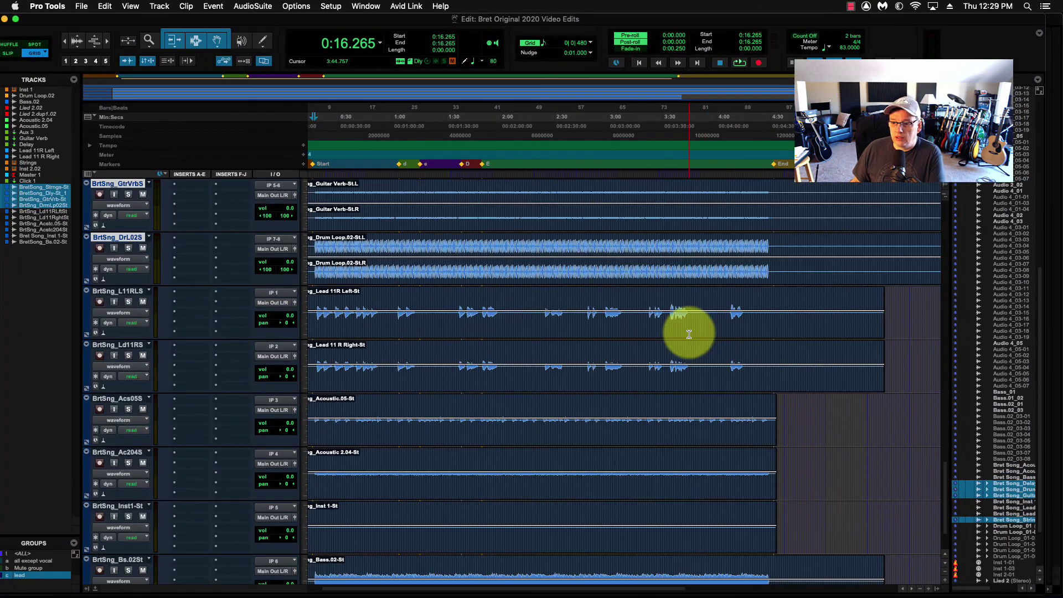
pyautogui.scroll(10, 689, 333)
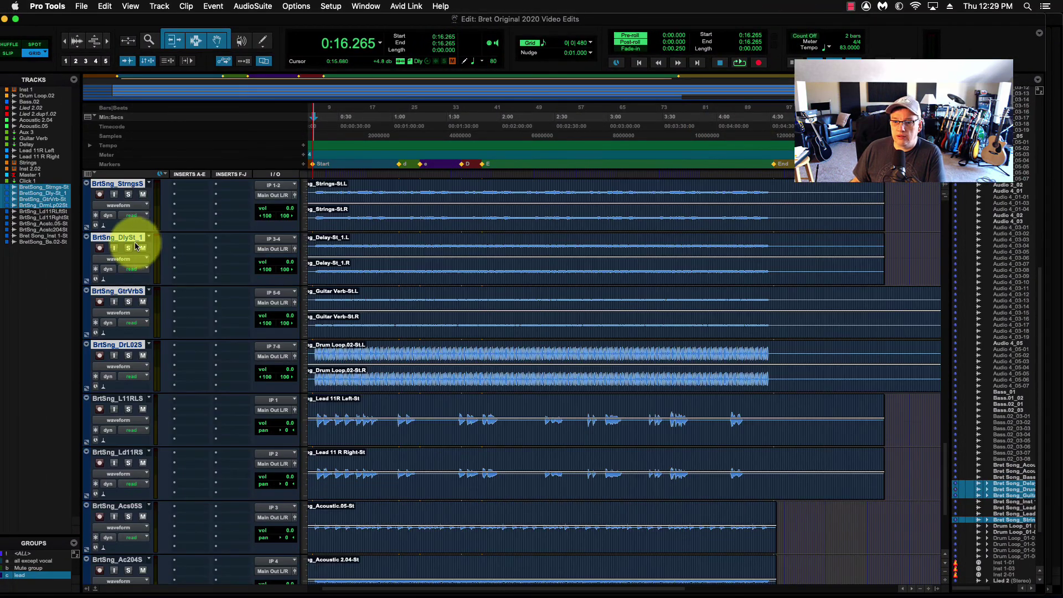
# - Solo the bounced delay and guitar reverb tracks in turn and play each from about 0:17
pyautogui.click(127, 248)
pyautogui.click(316, 243)
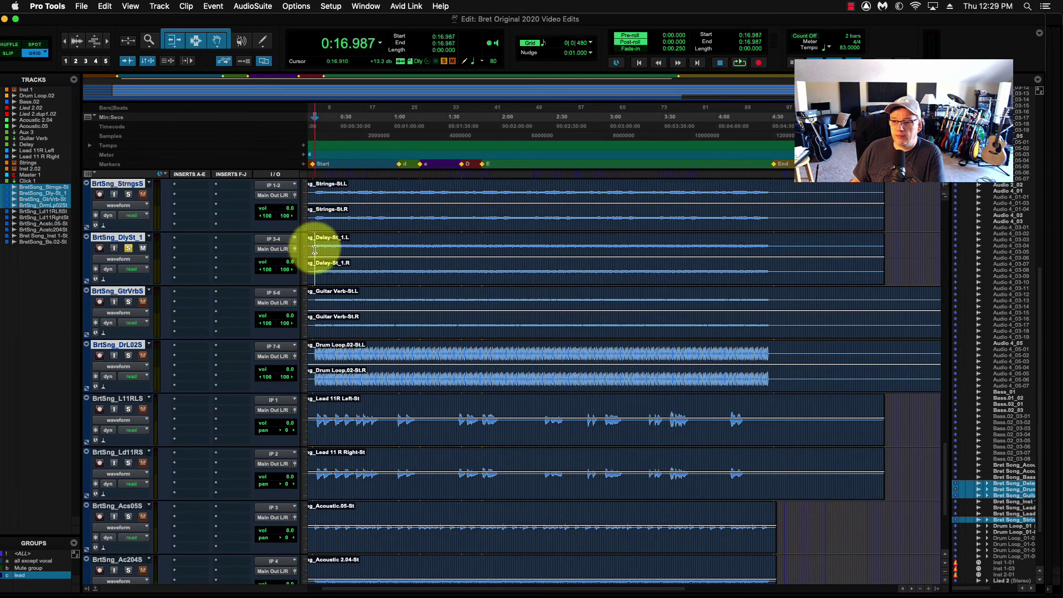
pyautogui.press('space')
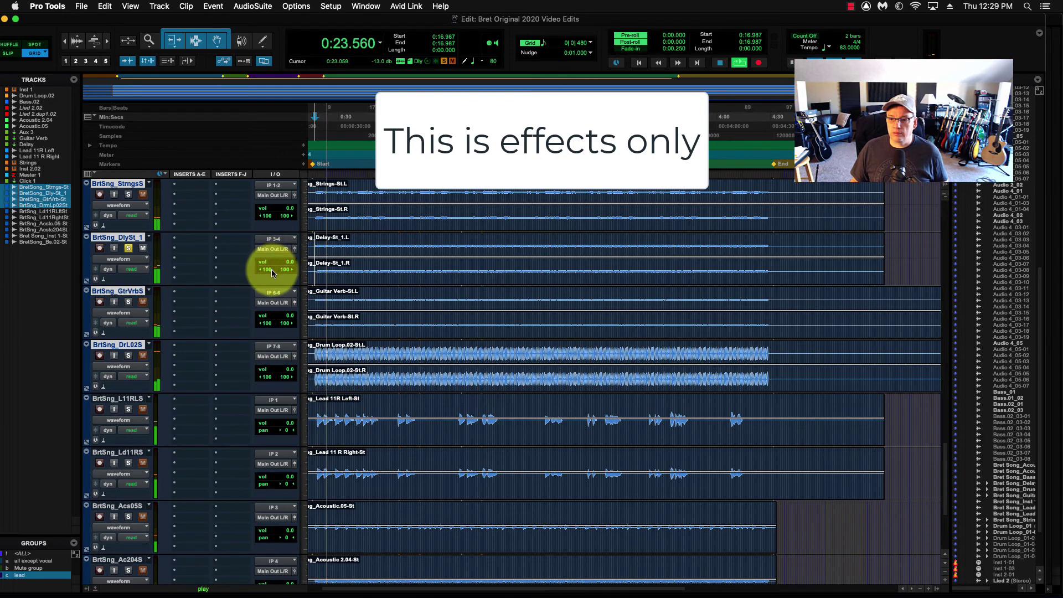
pyautogui.press('space')
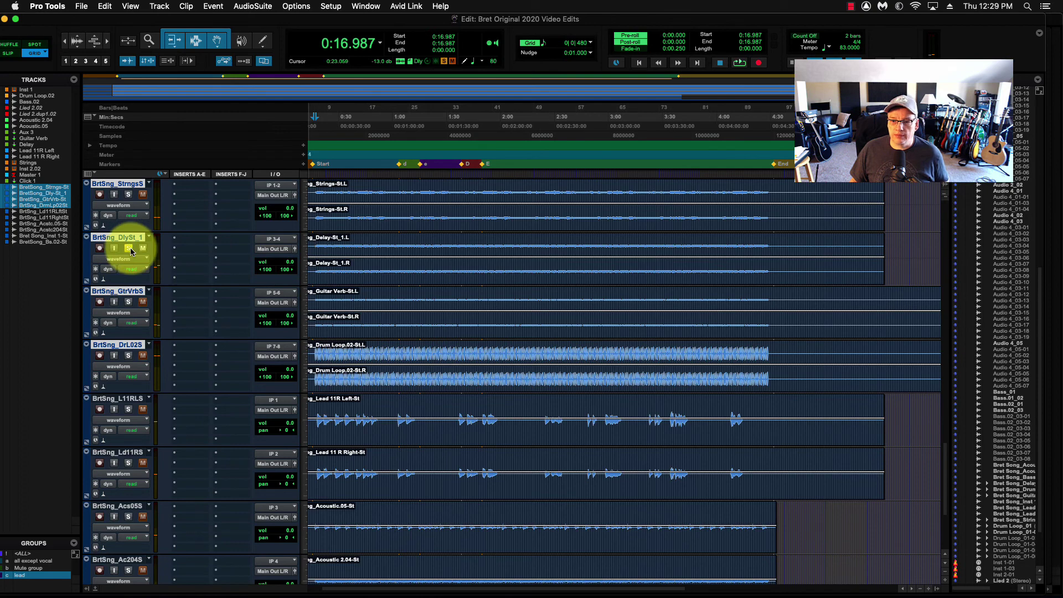
pyautogui.click(131, 251)
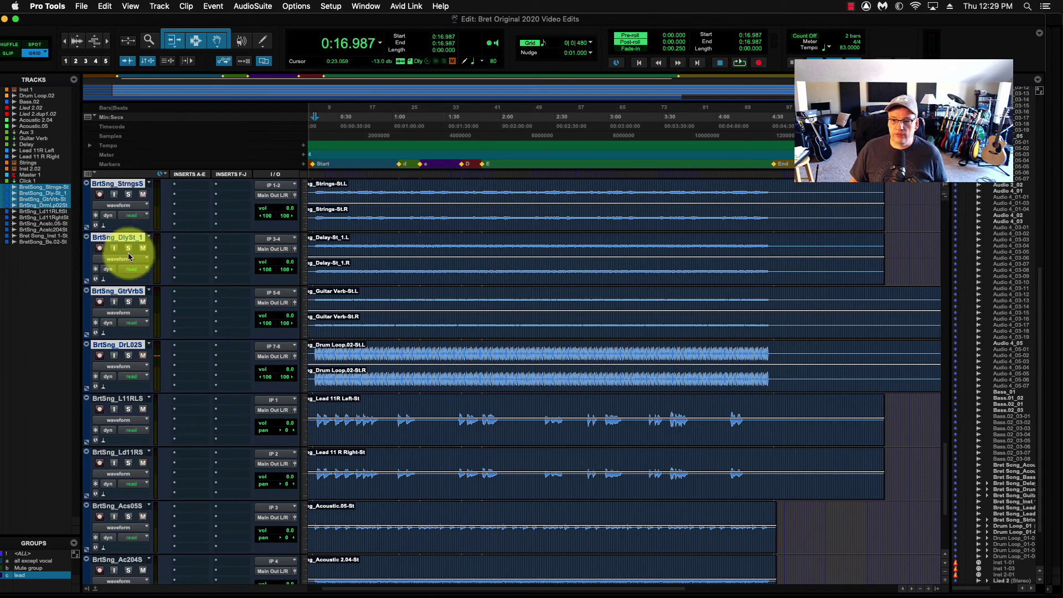
pyautogui.click(131, 304)
pyautogui.press('space')
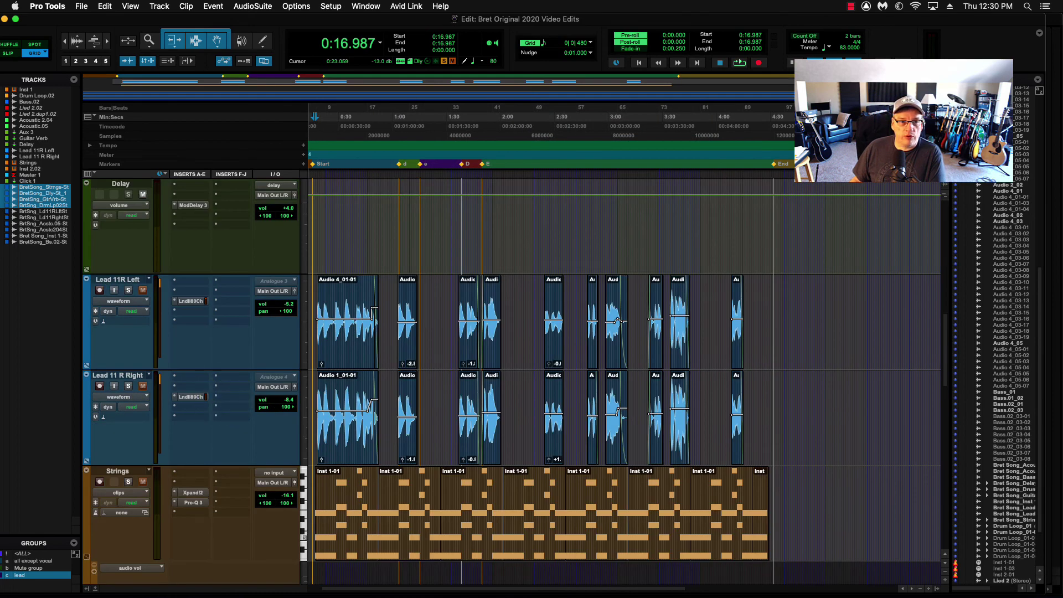
# - Switch to Finder to view the exported WAV files in the Bounced Tracks folder
pyautogui.press('super+Tab')
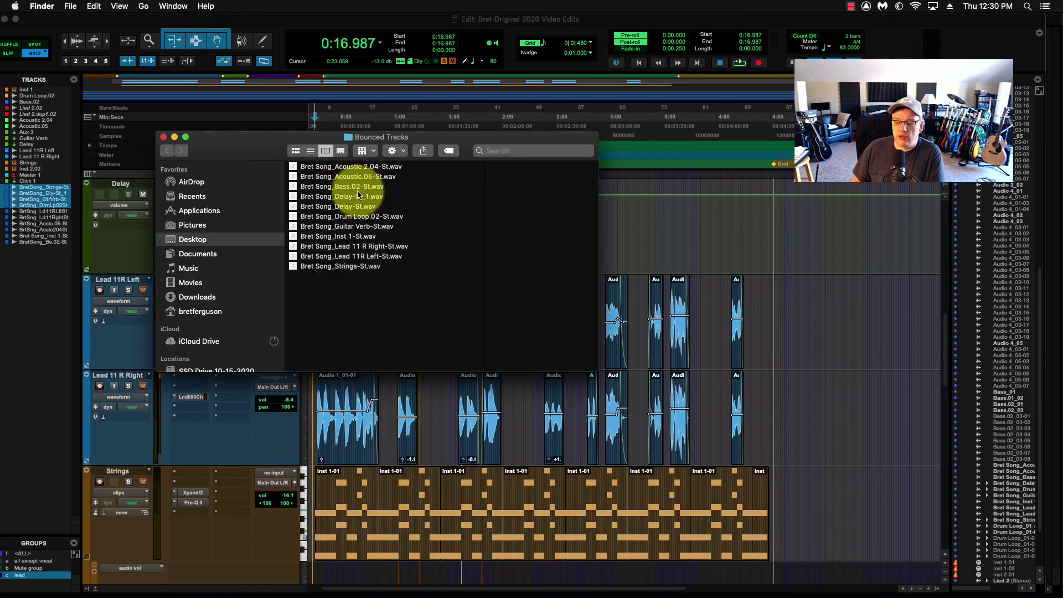